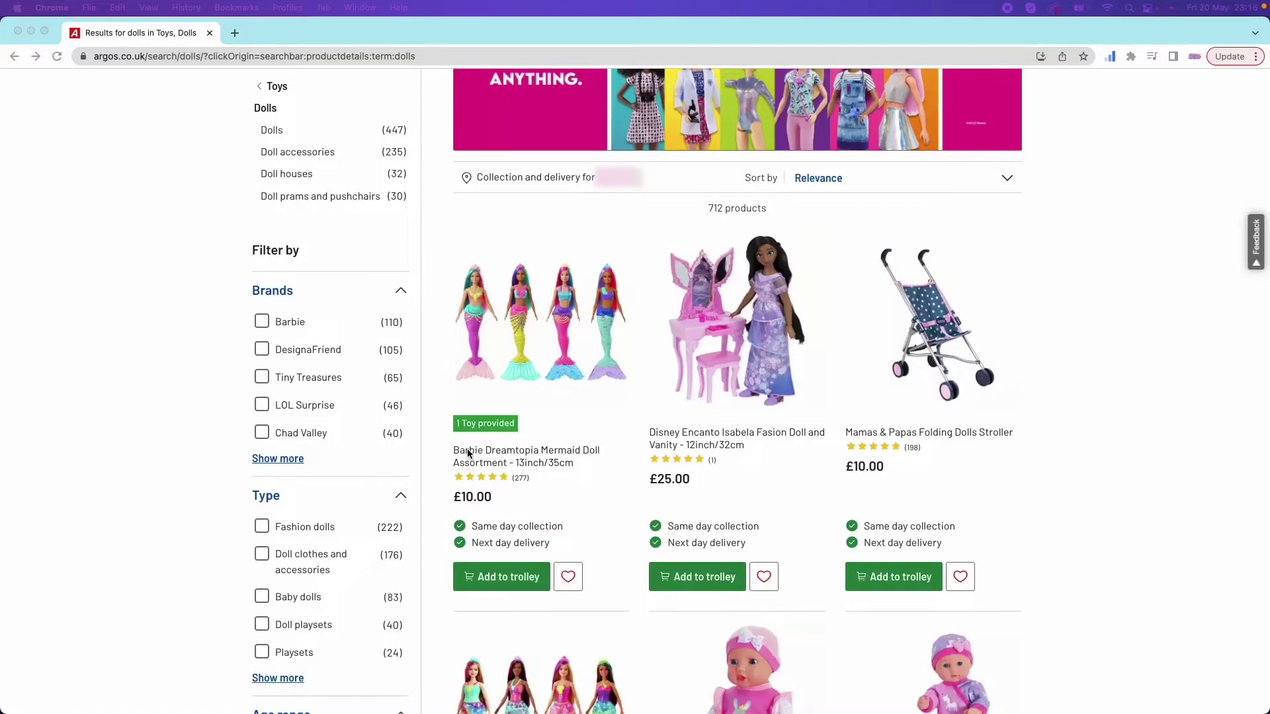
Send the Argos Barbie Dreamtopia Mermaid Doll Assortment title to BuyBotPro's Amazon search.
right_click(468, 449)
left_click(536, 610)
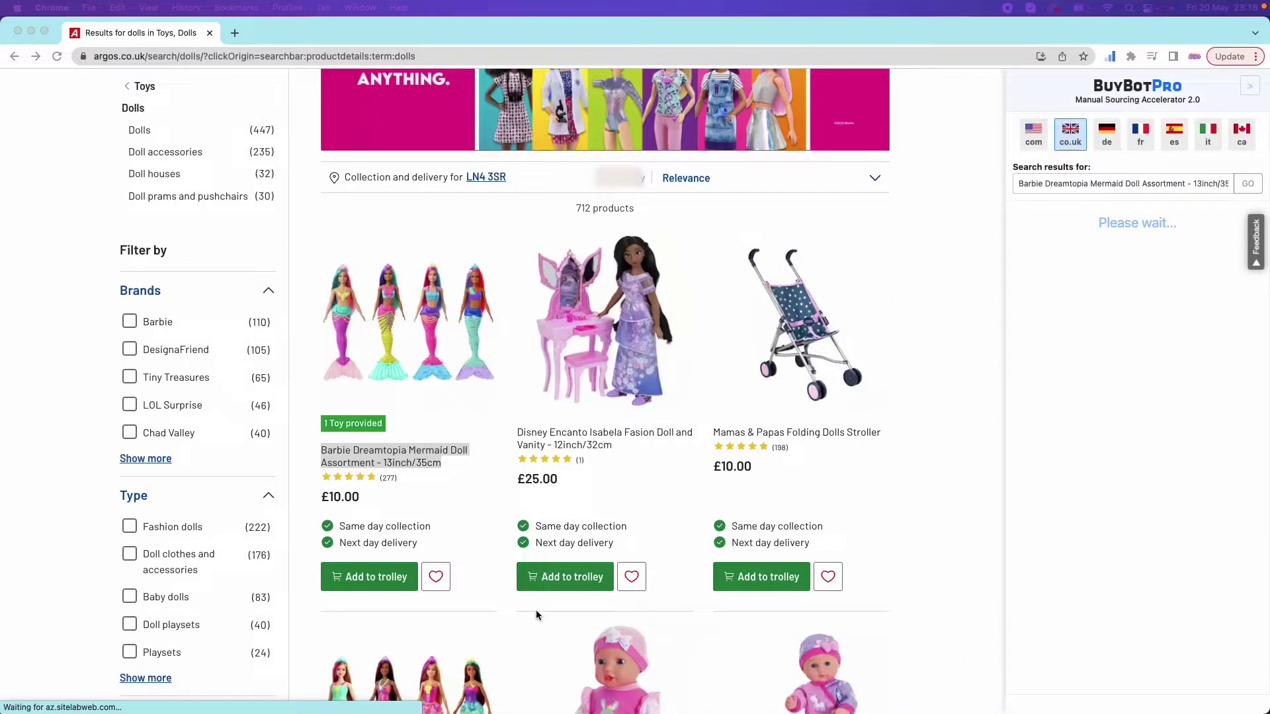
Open the matched Amazon listing in BuyBotPro's calculator and analyse it at a £10 buy price.
left_click(1153, 370)
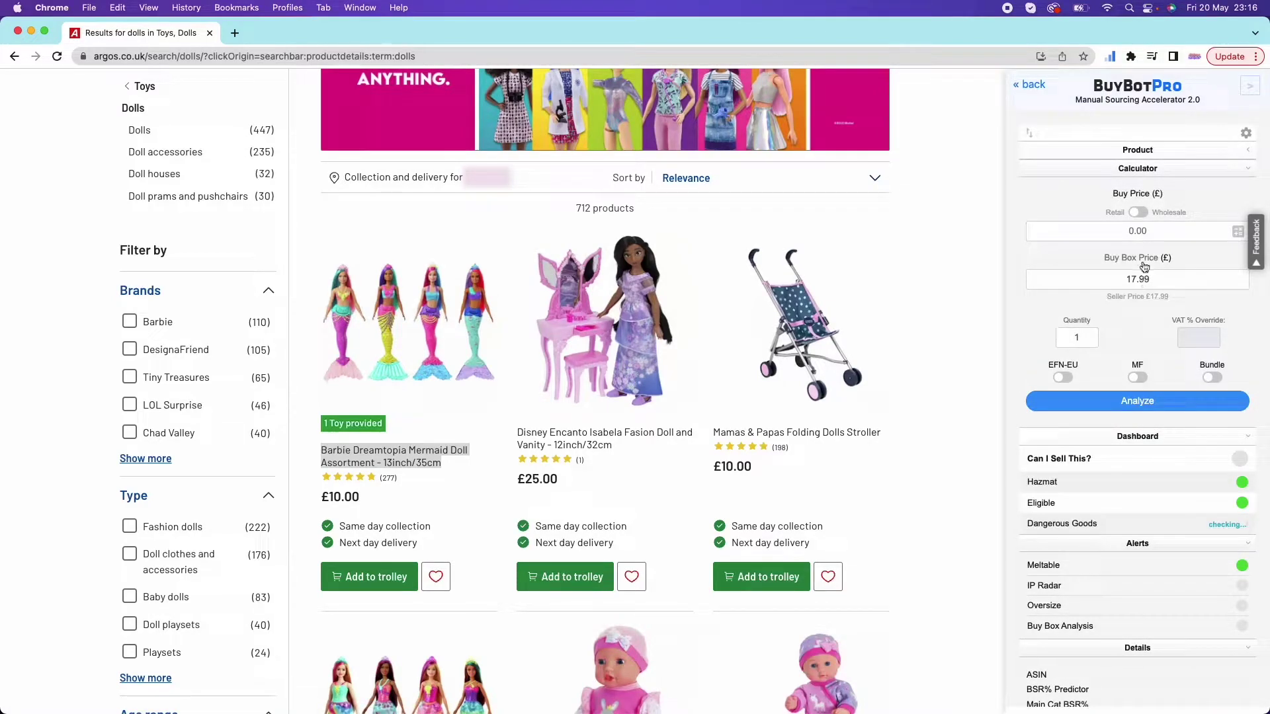
left_click(1147, 236)
type("10")
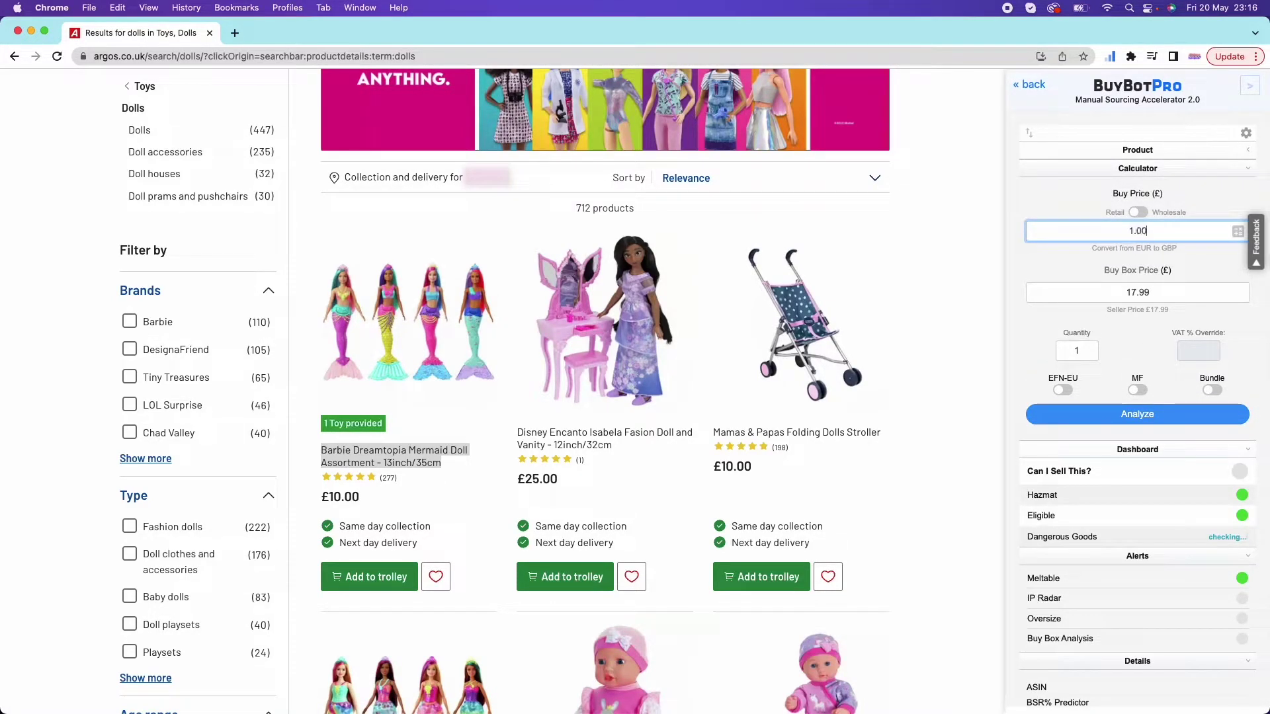
left_click(1114, 415)
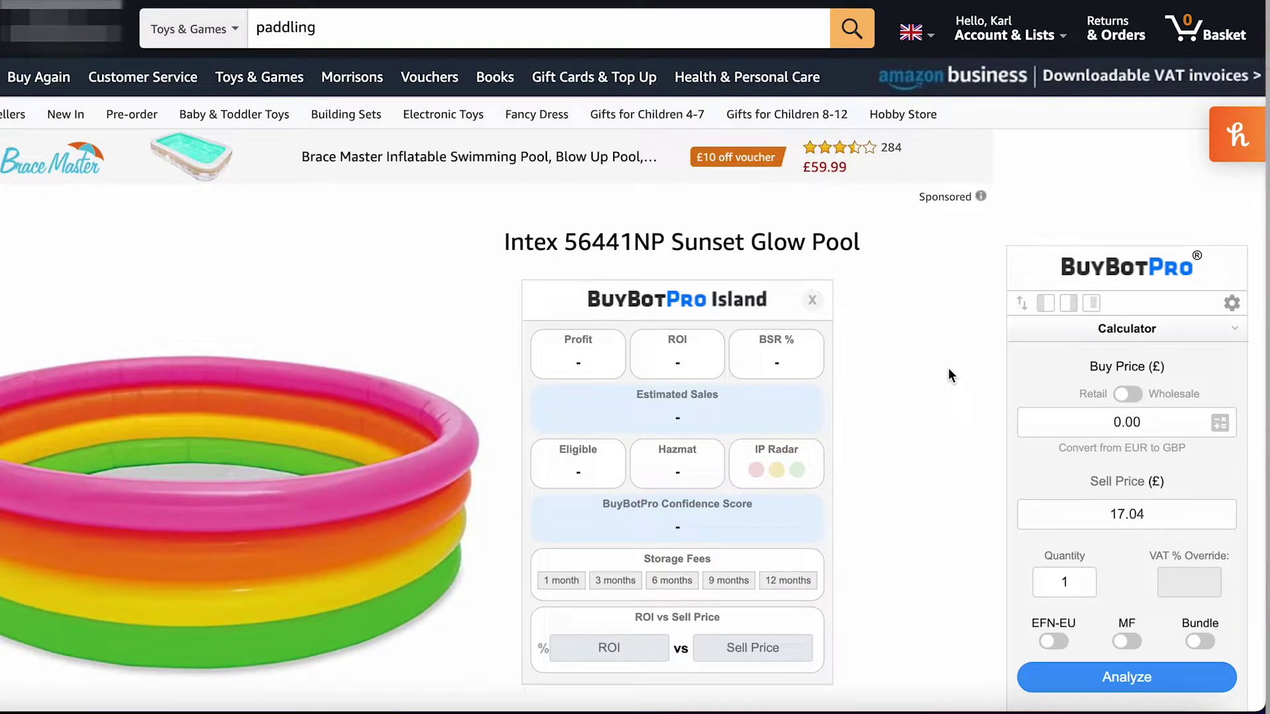
Re-analyse the Intex Sunset Glow Pool with buy price 5.00 and quantity 10.
left_click(1105, 419)
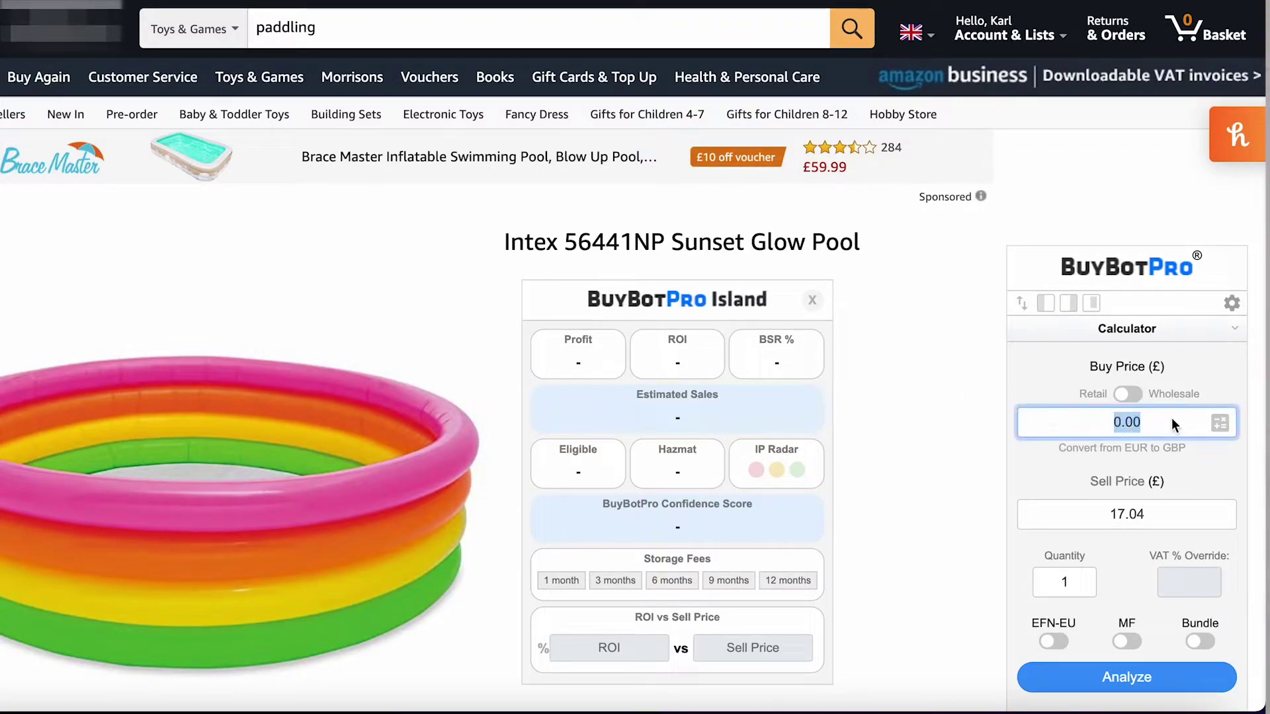
type("5.00")
left_click(1073, 586)
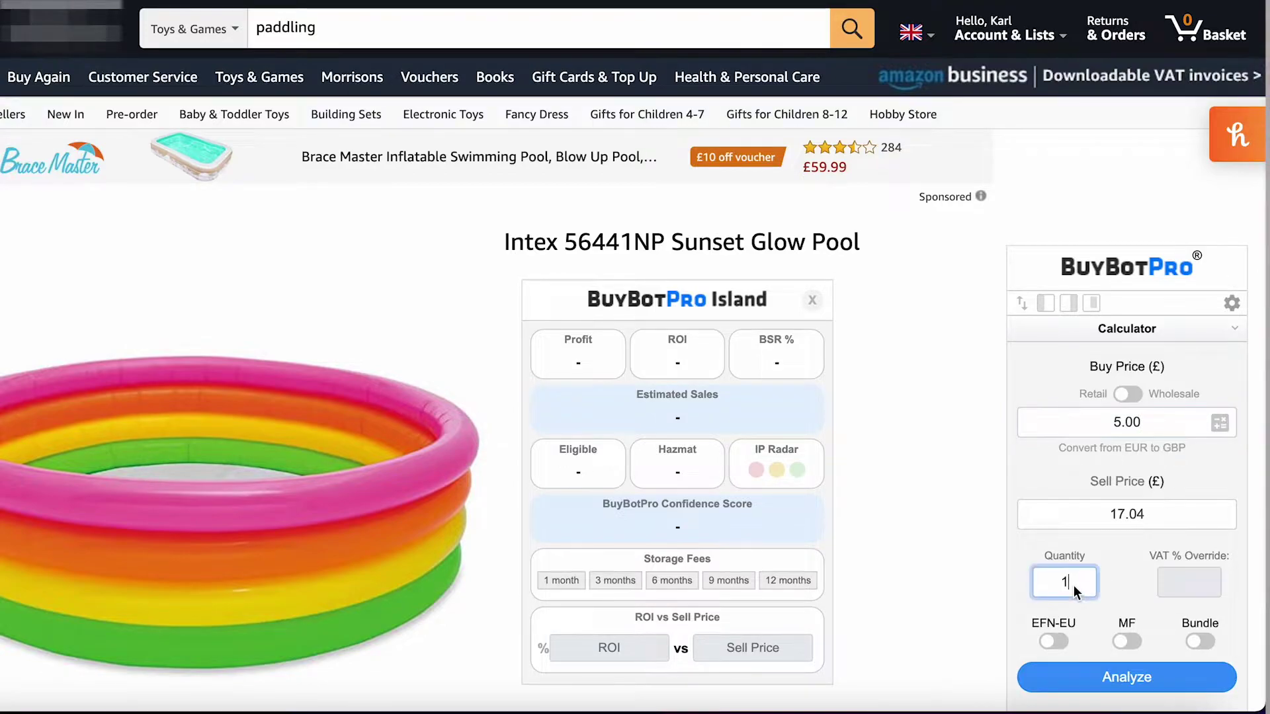
type("0")
left_click(1125, 680)
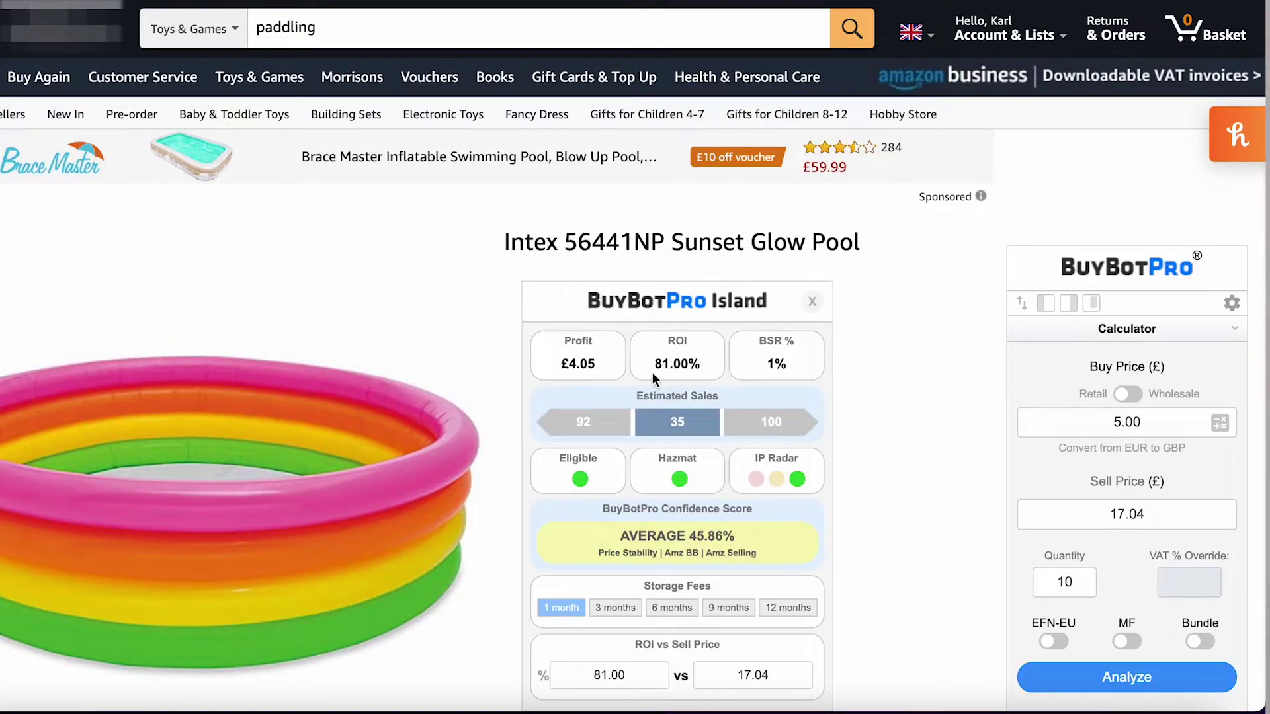
Scroll through the Dashboard, Alerts and Details figures, checking the break-even and total costs.
scroll(1026, 494, "down", 7)
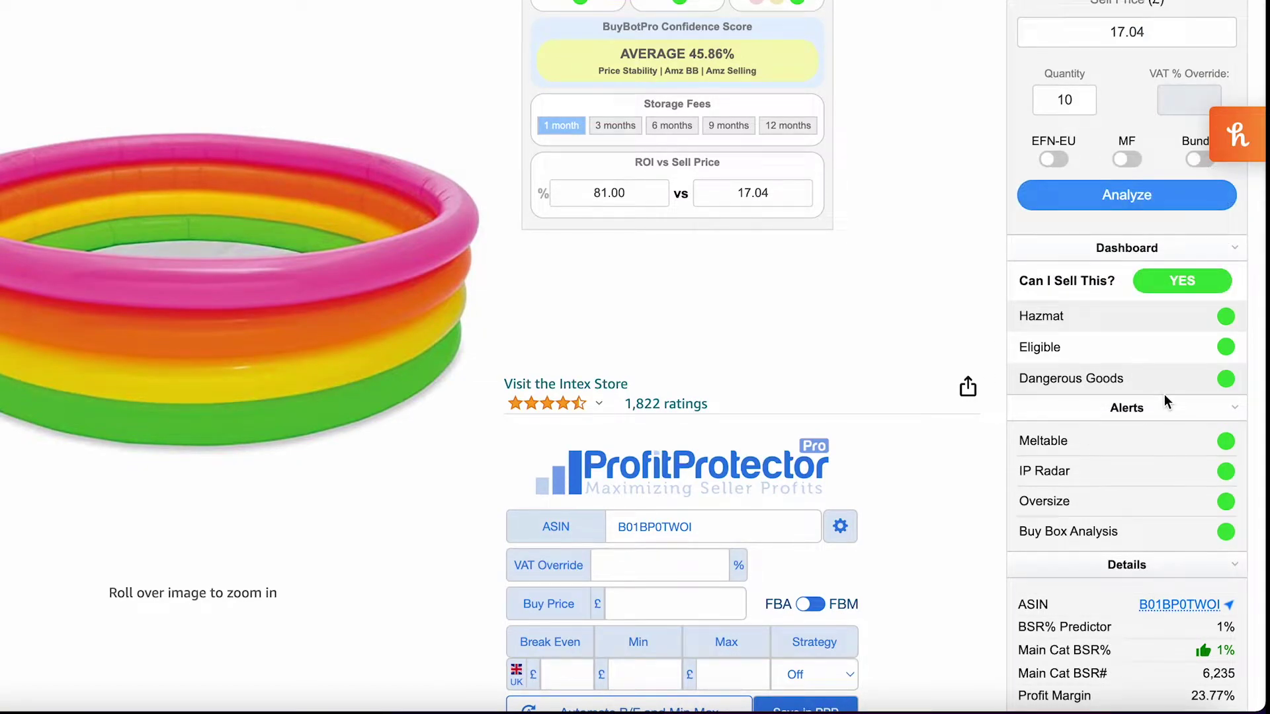
scroll(1164, 394, "down", 5)
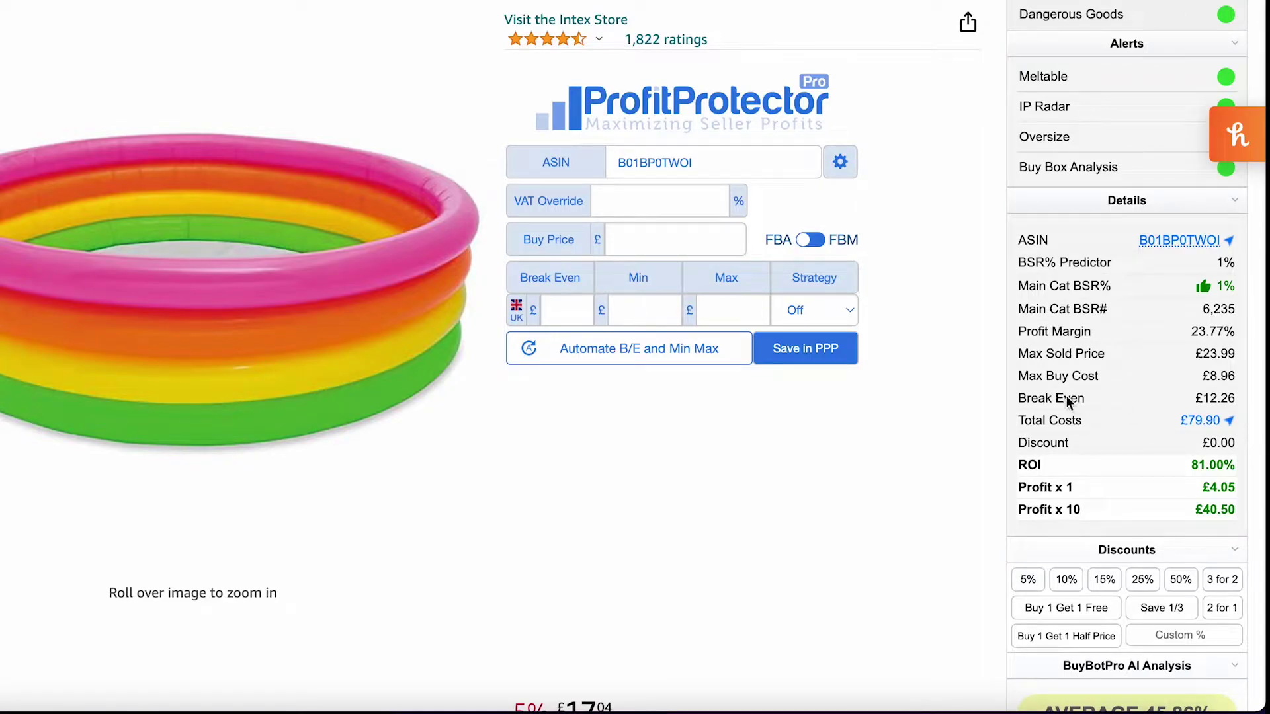
mouse_move(1062, 421)
Check the Competition Analysis sales and stock figures, then open A & M GLOBAL TRADING's storefront.
scroll(944, 536, "down", 10)
scroll(944, 539, "down", 10)
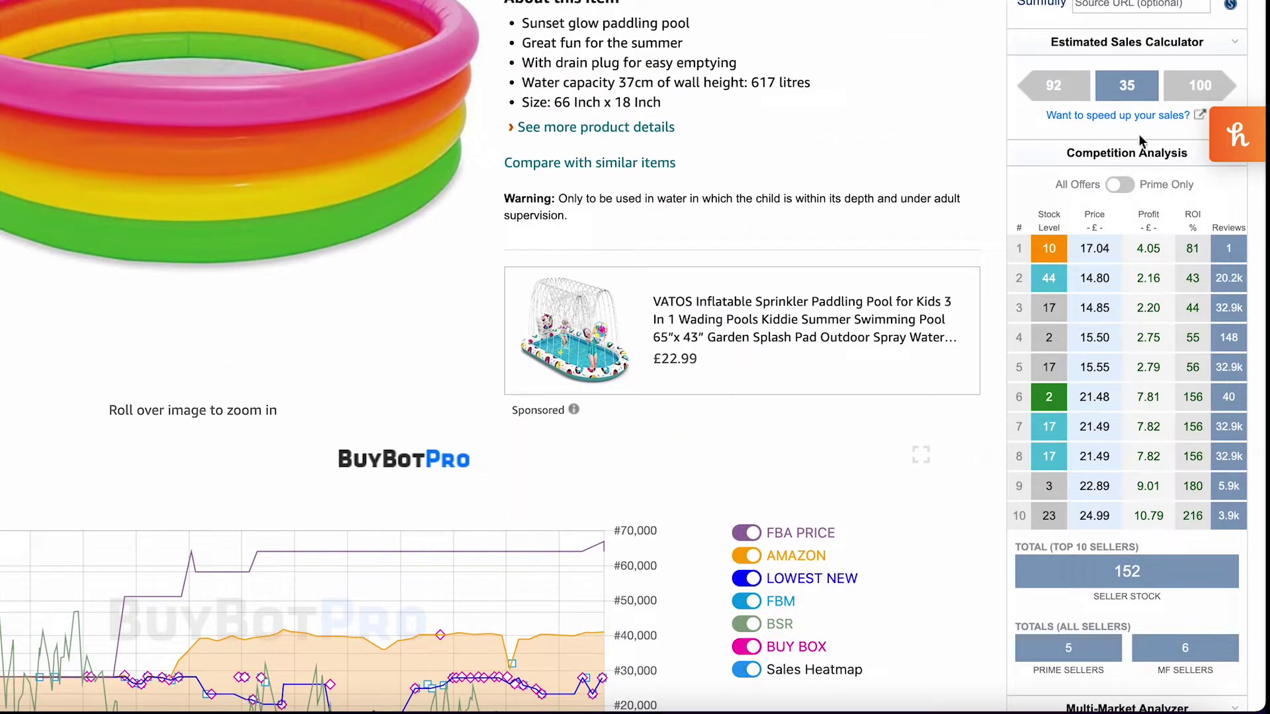
mouse_move(1153, 88)
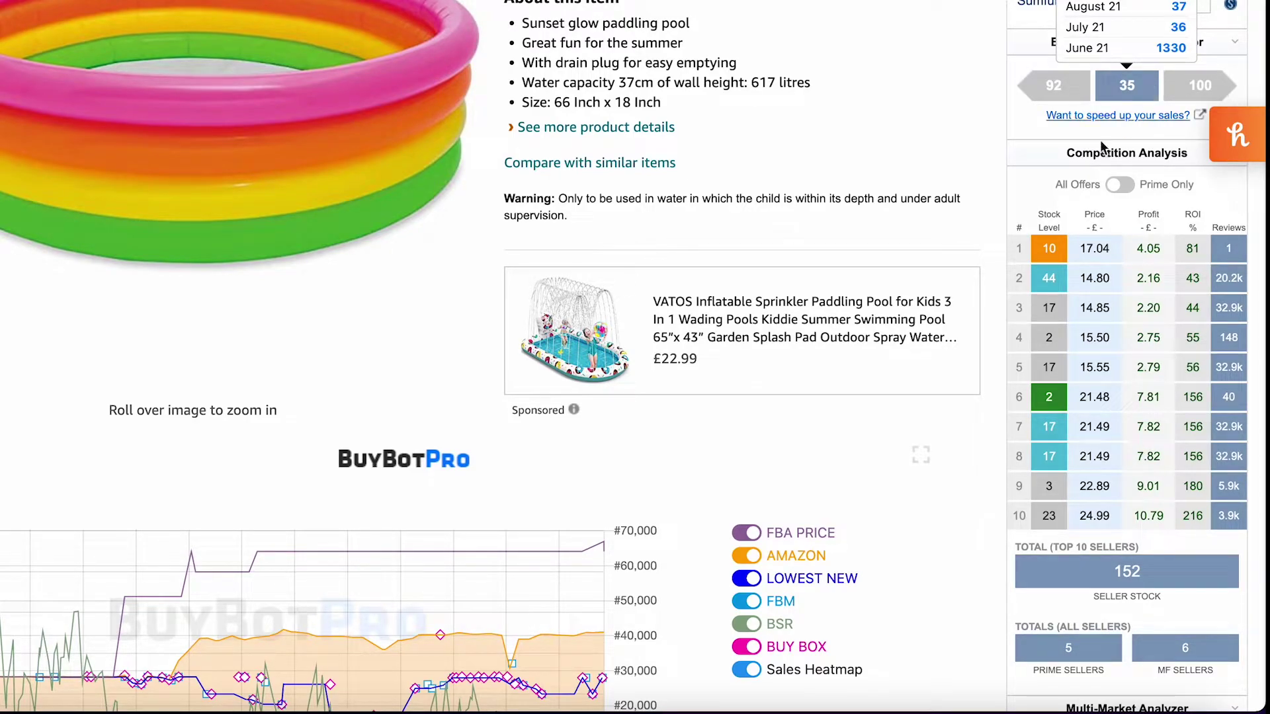
mouse_move(1056, 276)
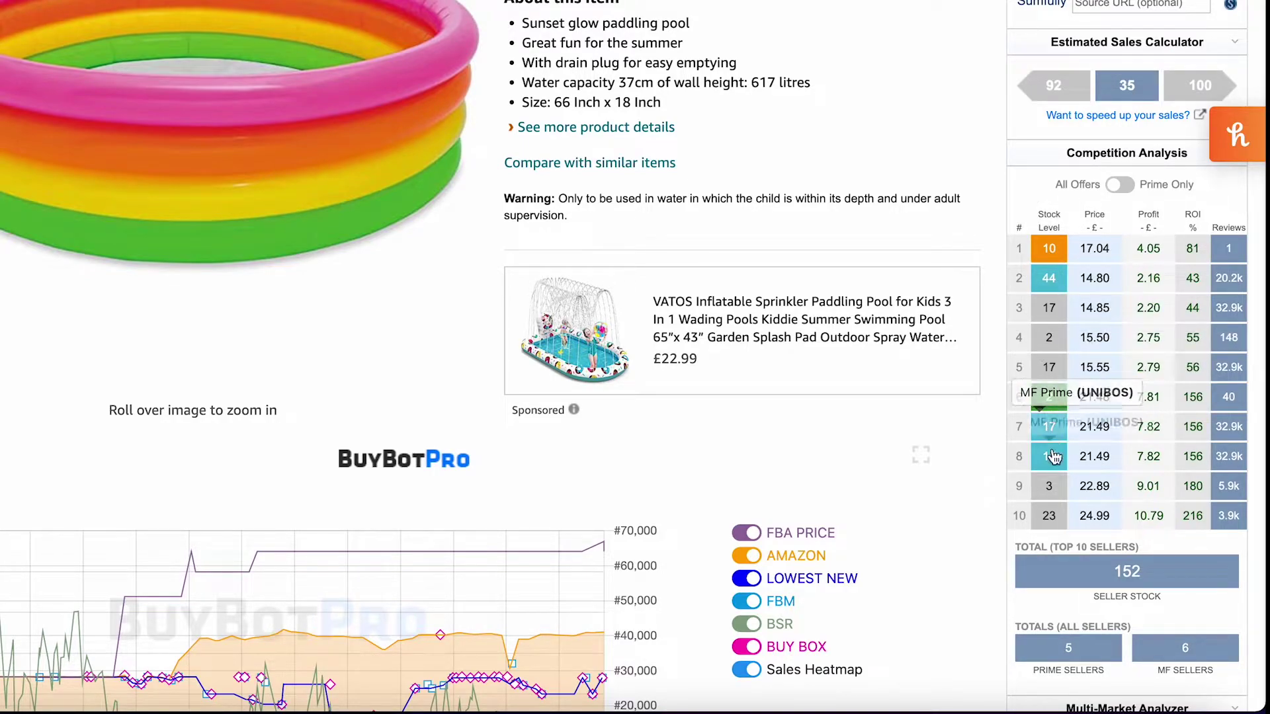
mouse_move(1054, 468)
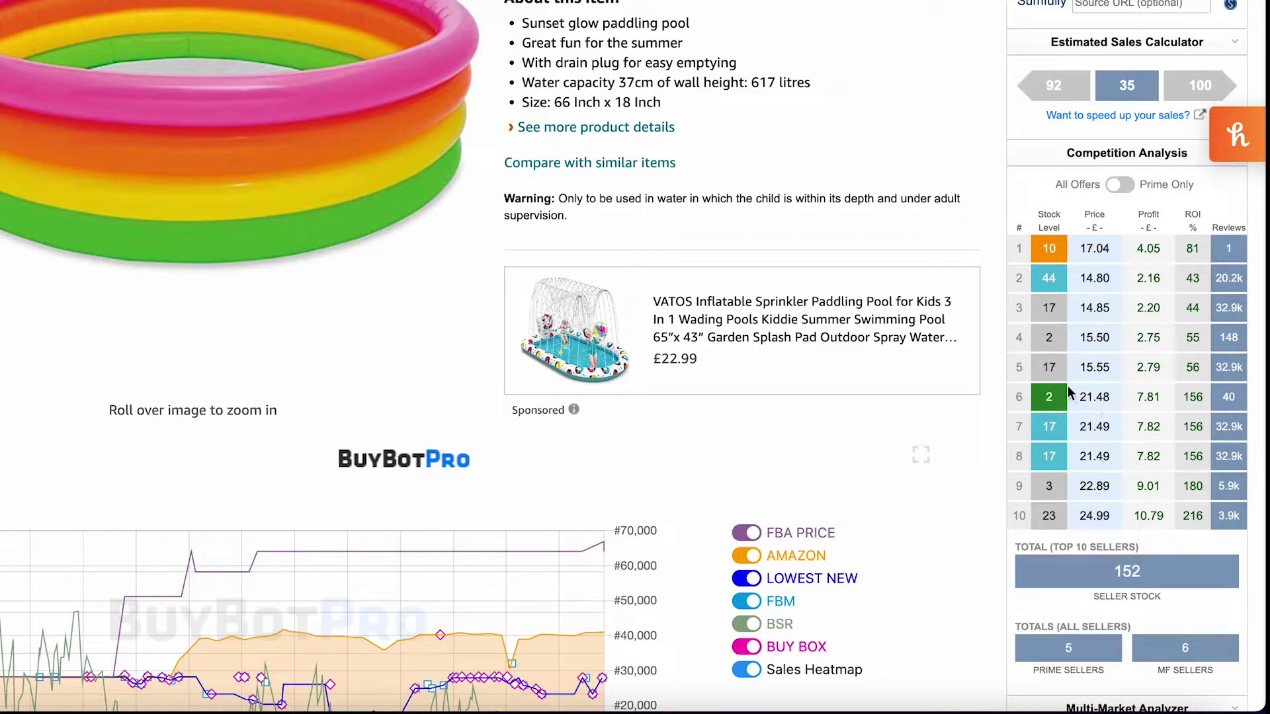
left_click(1049, 399)
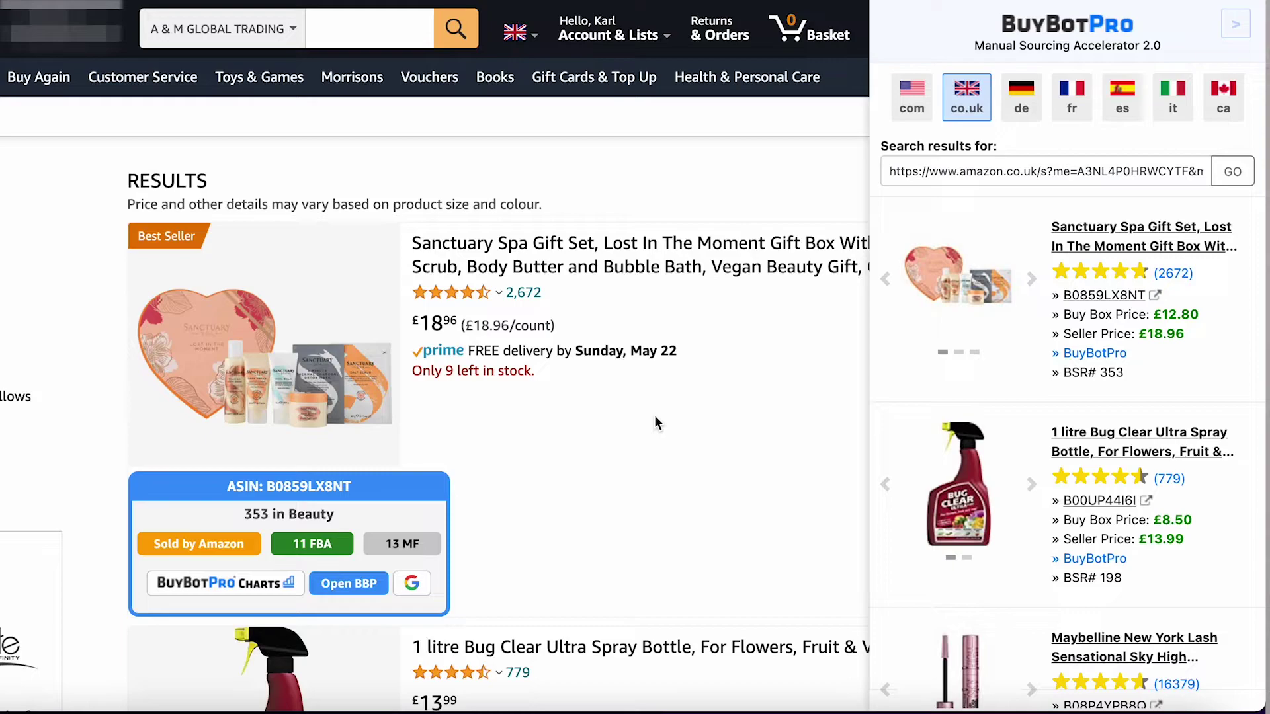
Find the LEGO 11013 Classic Creative Transparent Bricks listing and search it on Google.
scroll(655, 423, "down", 4)
scroll(655, 422, "down", 10)
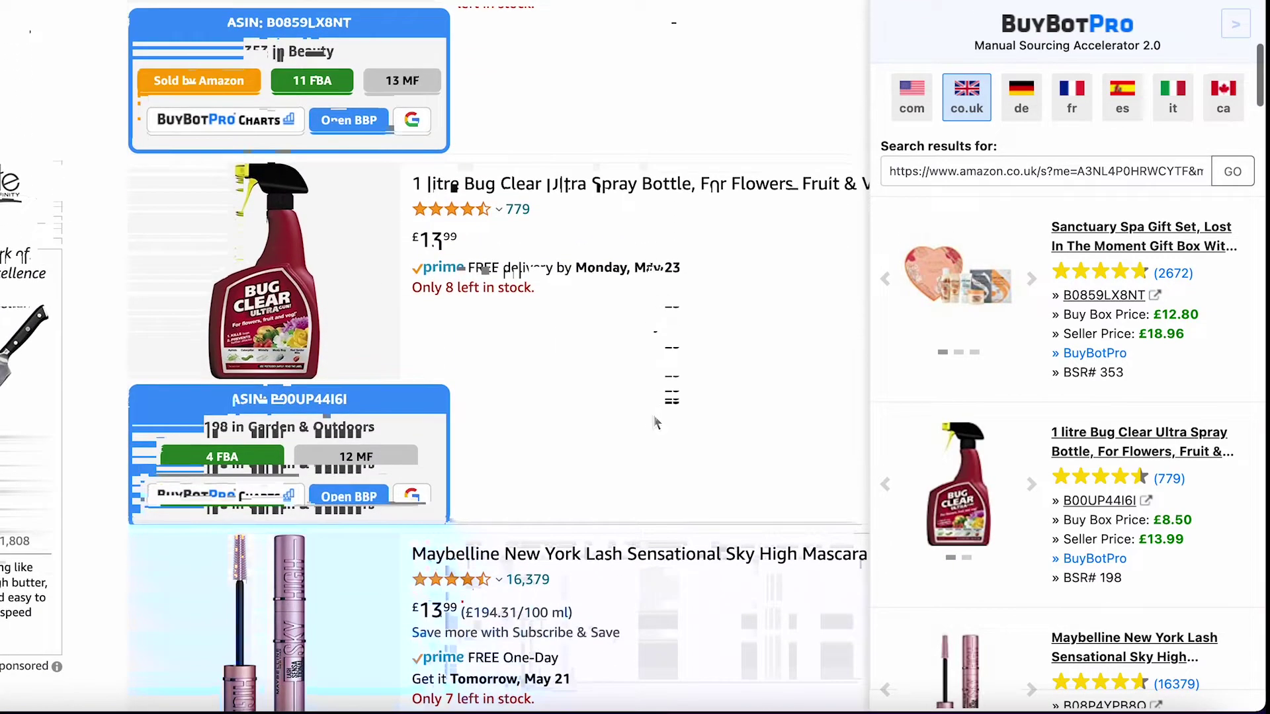
scroll(655, 421, "down", 7)
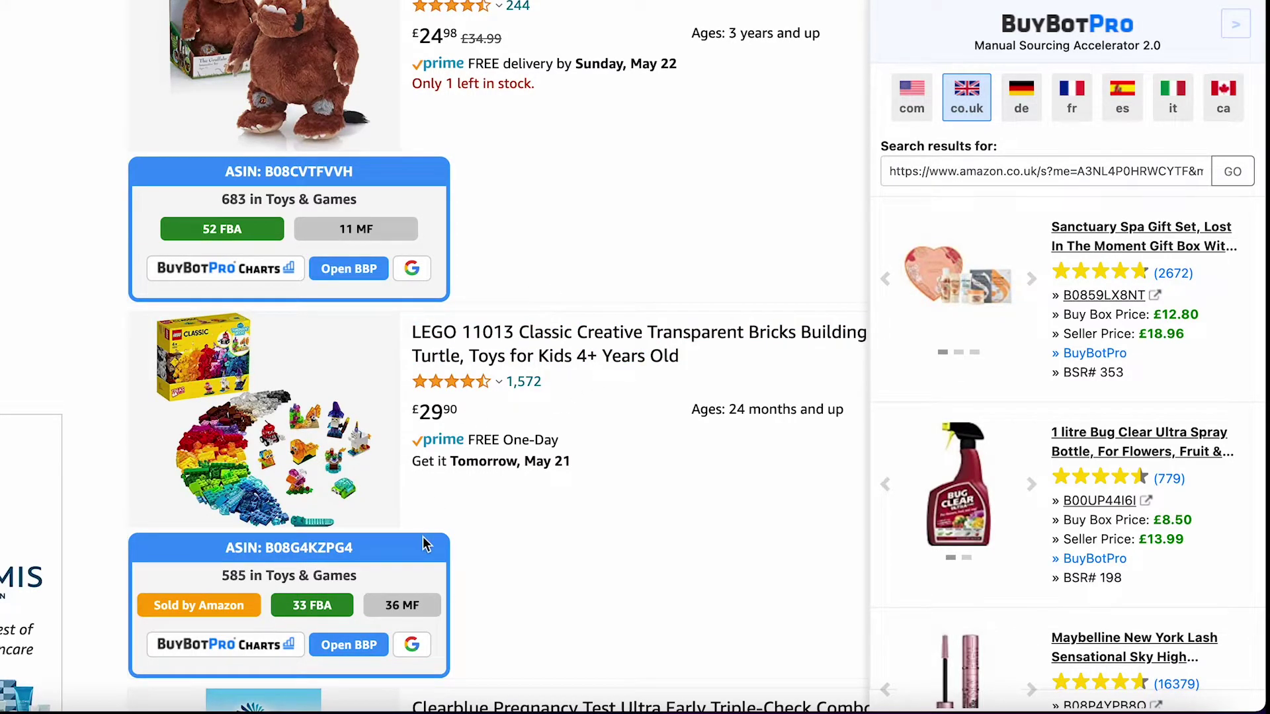
left_click(412, 645)
Load the LEGO 11013 set into the calculator with a £15.00 buy price and £29.90 buy box price.
left_click(347, 646)
key("shift+Right")
key("shift+Right")
key("shift+Right")
key("shift+Right")
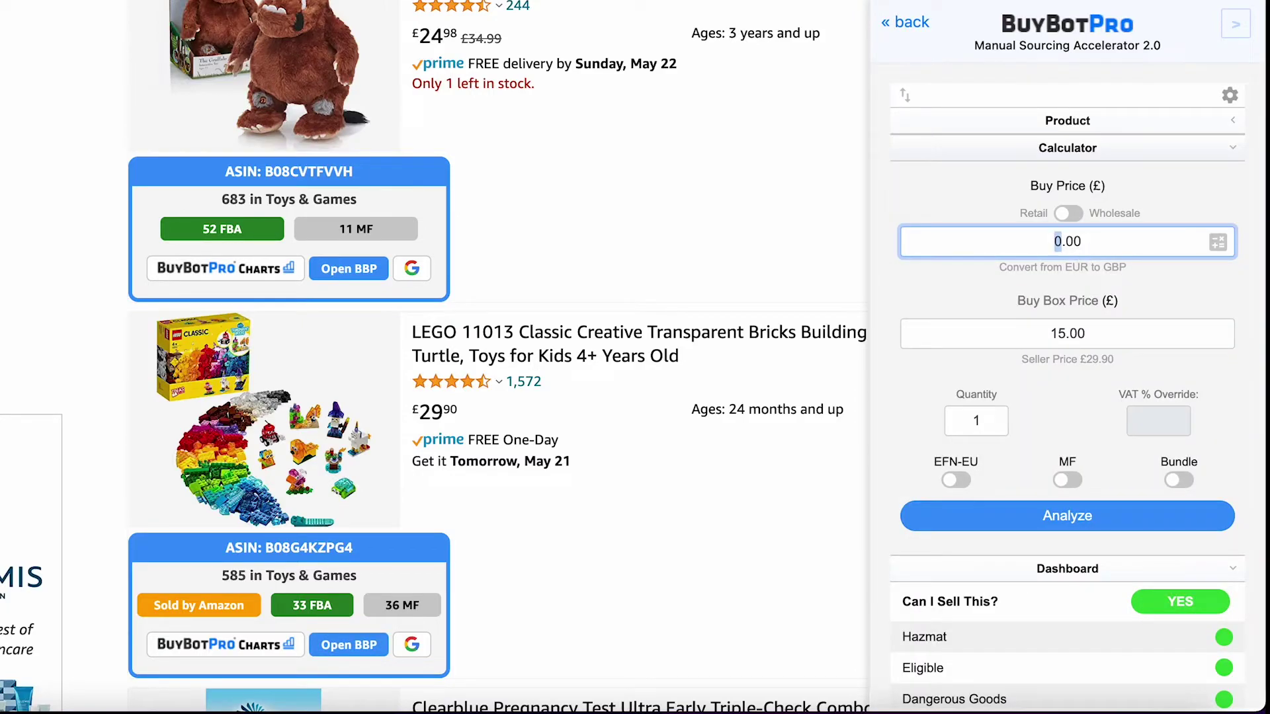
type("1.50")
type("0")
left_click(1100, 331)
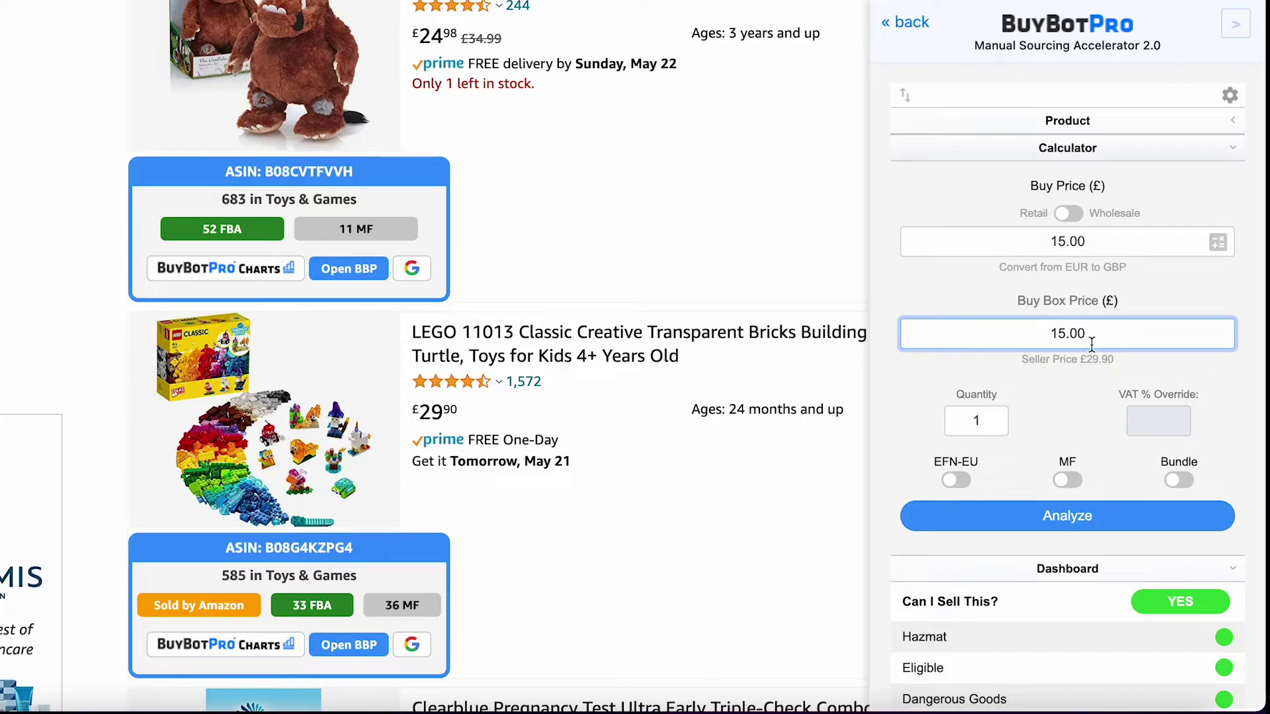
key("super+a")
key("BackSpace")
type("29.90")
Scroll through the LEGO set's Dashboard, eligibility tooltip, Details, AI Analysis and competition tables.
scroll(884, 602, "down", 4)
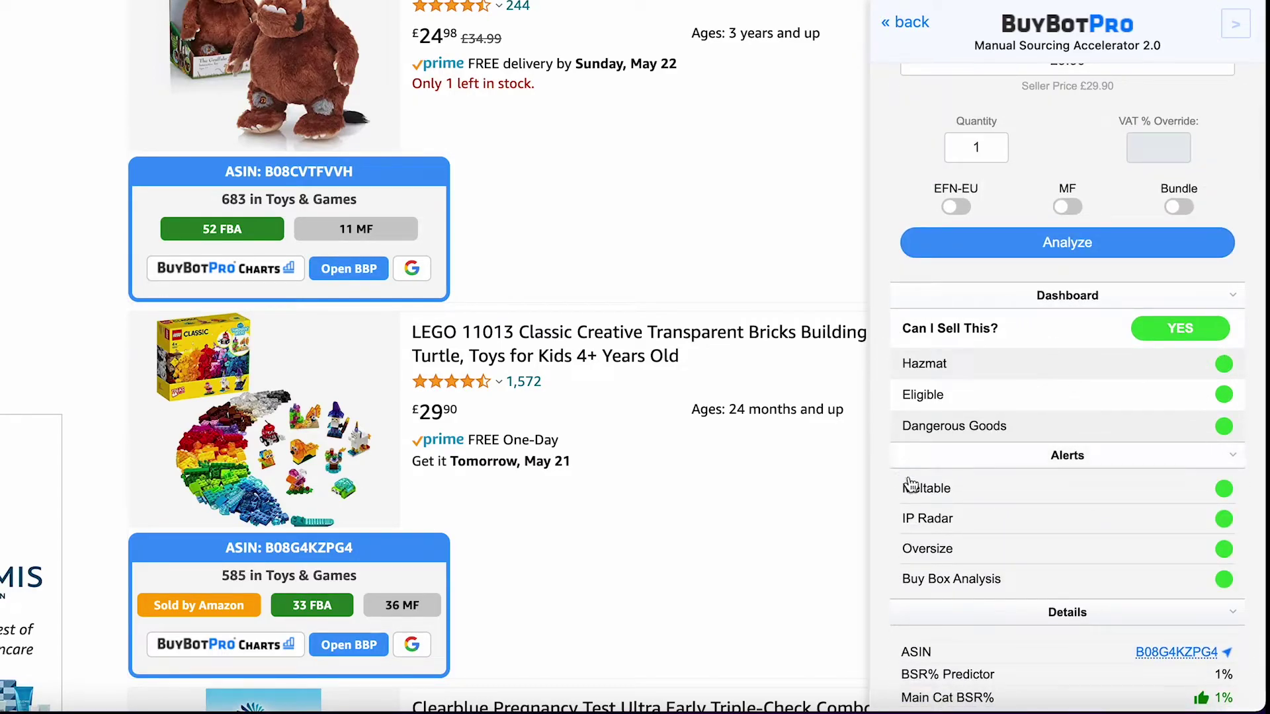
mouse_move(1033, 398)
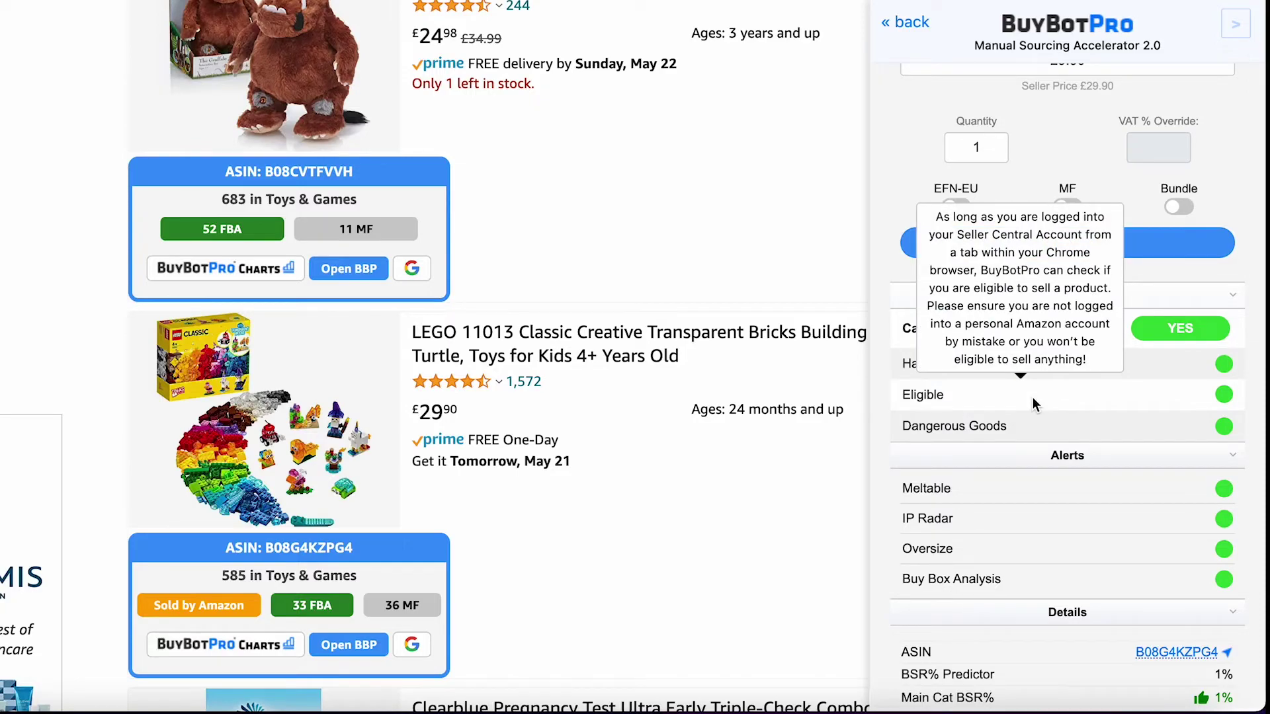
scroll(1074, 490, "down", 1)
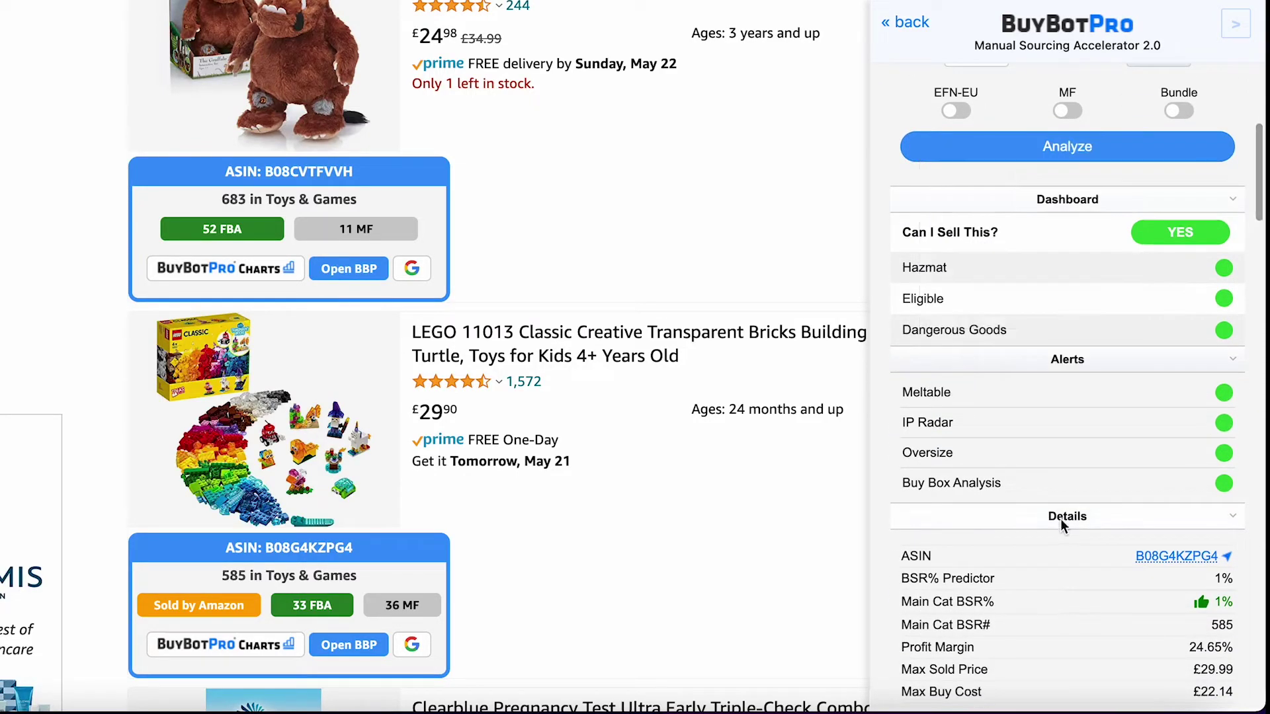
scroll(1061, 523, "down", 2)
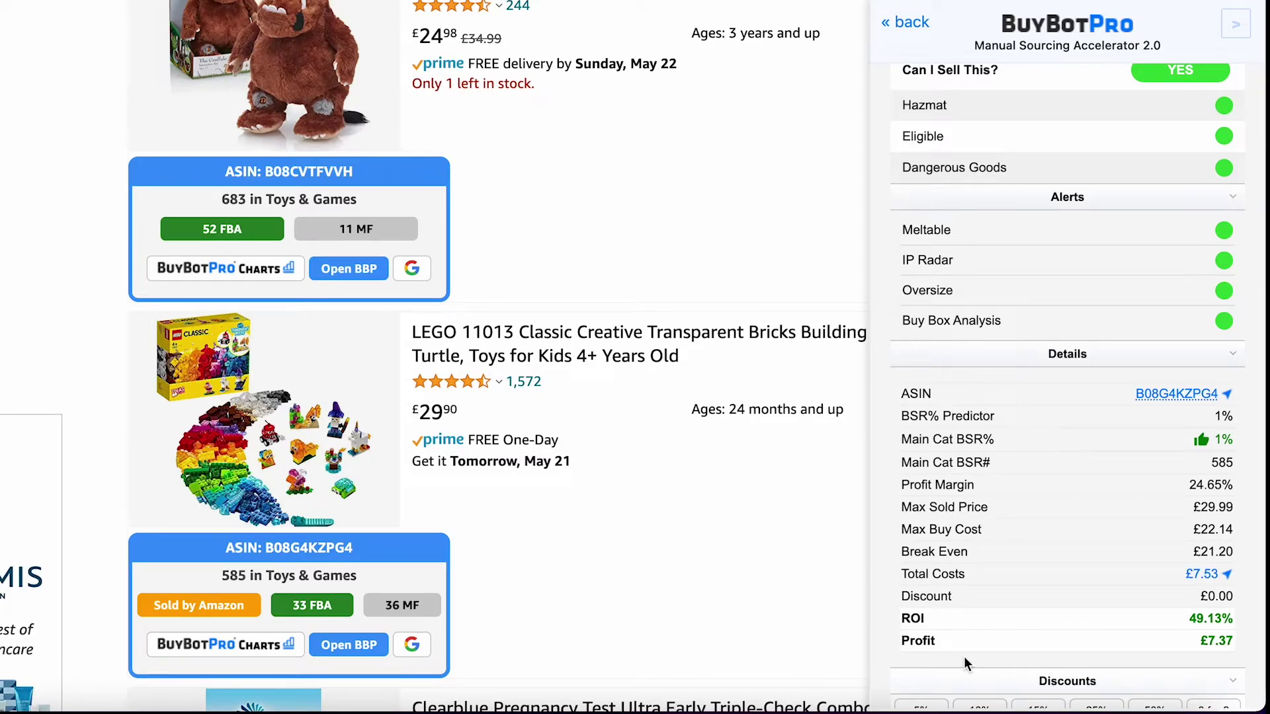
scroll(958, 653, "down", 6)
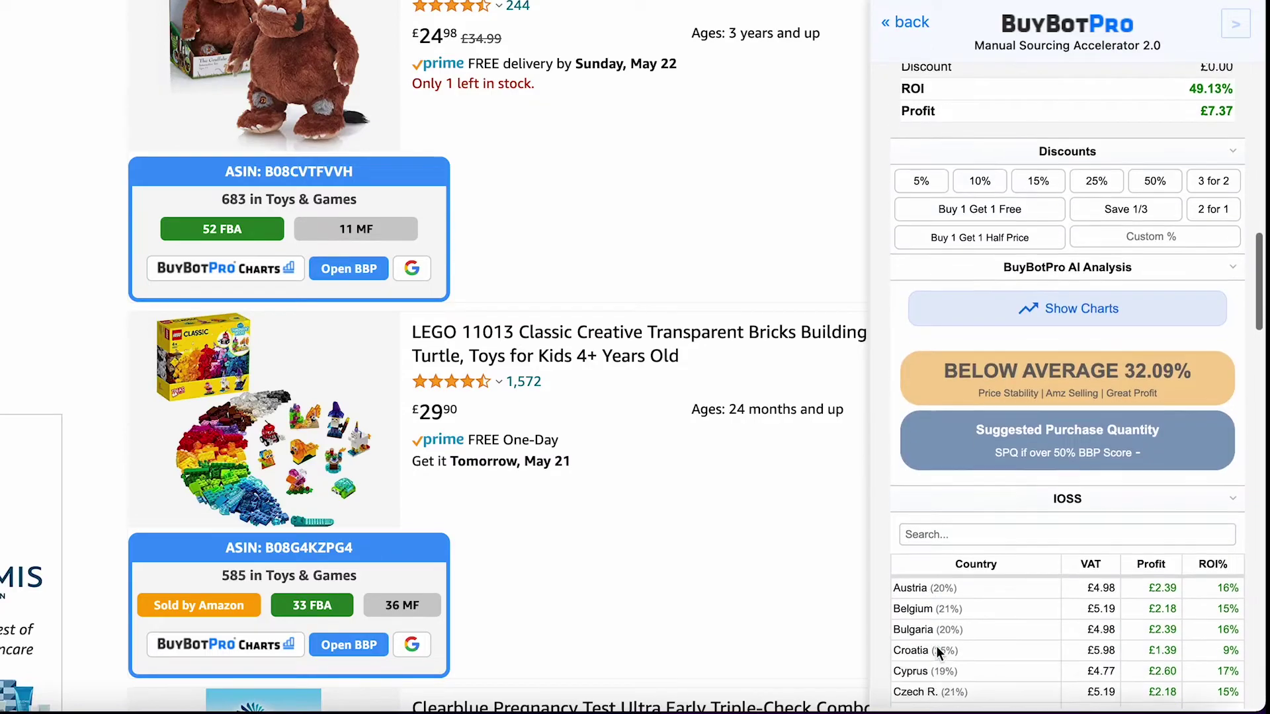
scroll(935, 645, "down", 5)
scroll(885, 618, "down", 10)
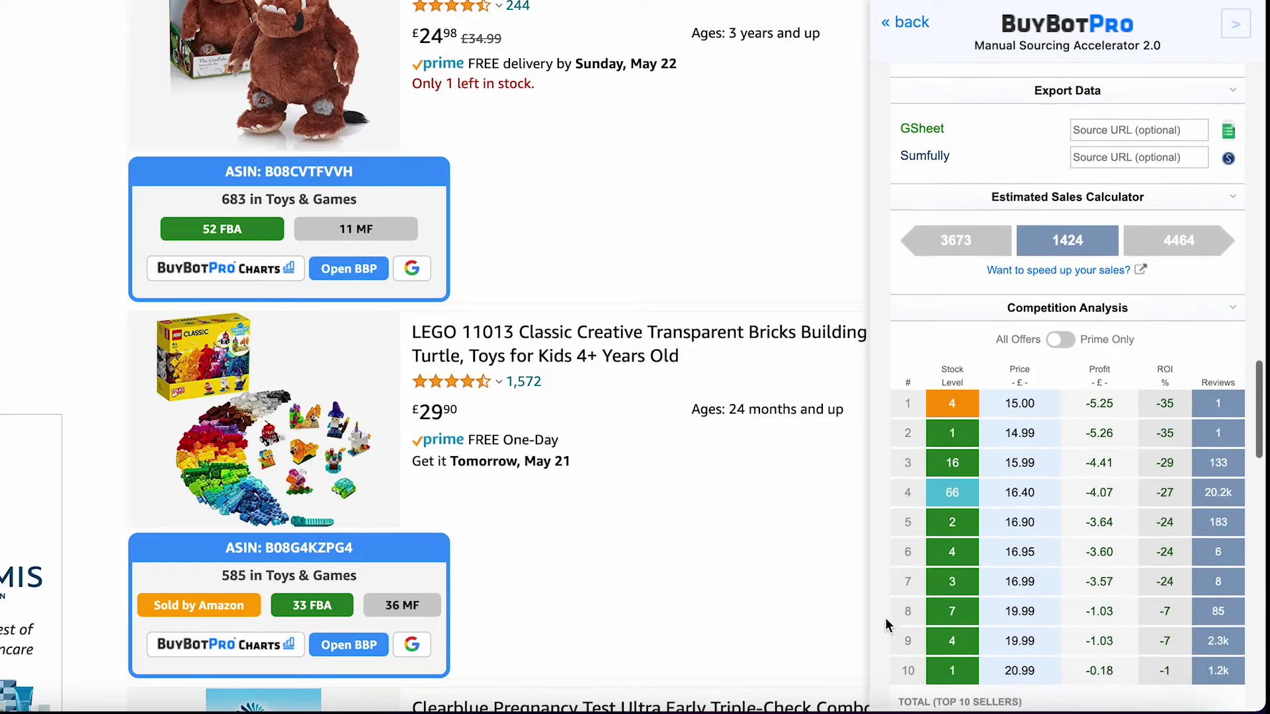
scroll(885, 618, "down", 2)
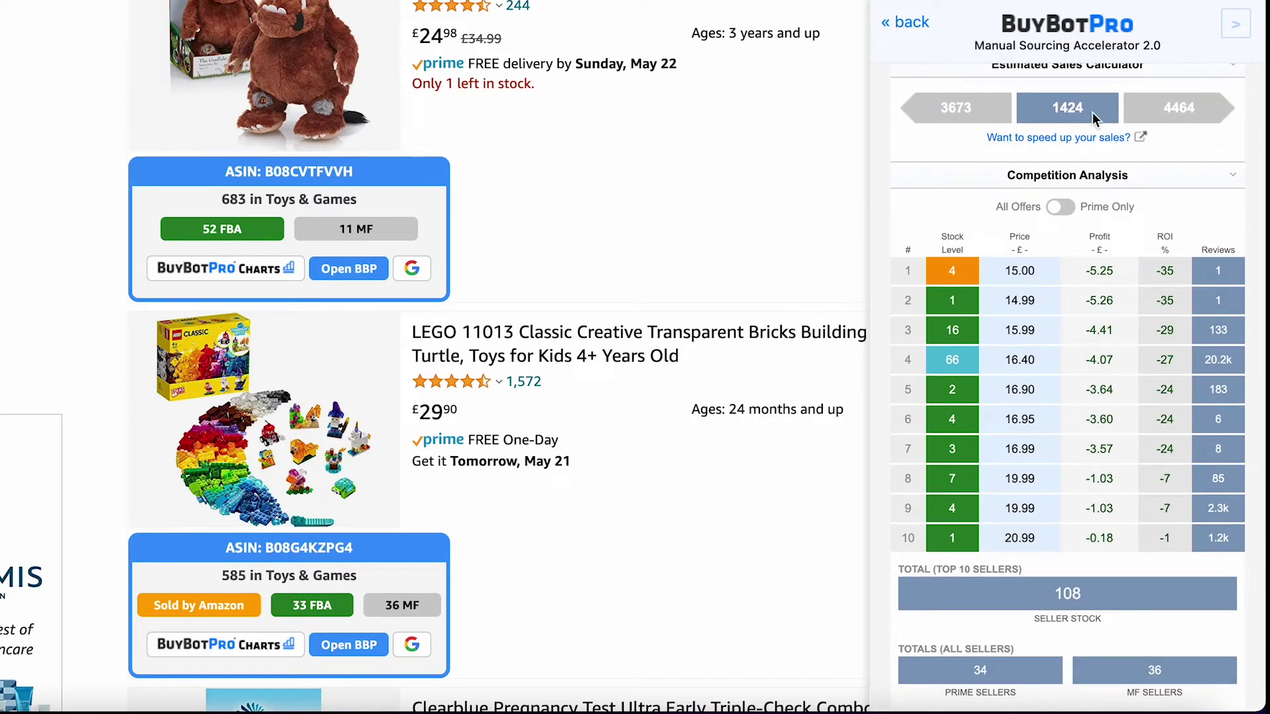
mouse_move(1067, 119)
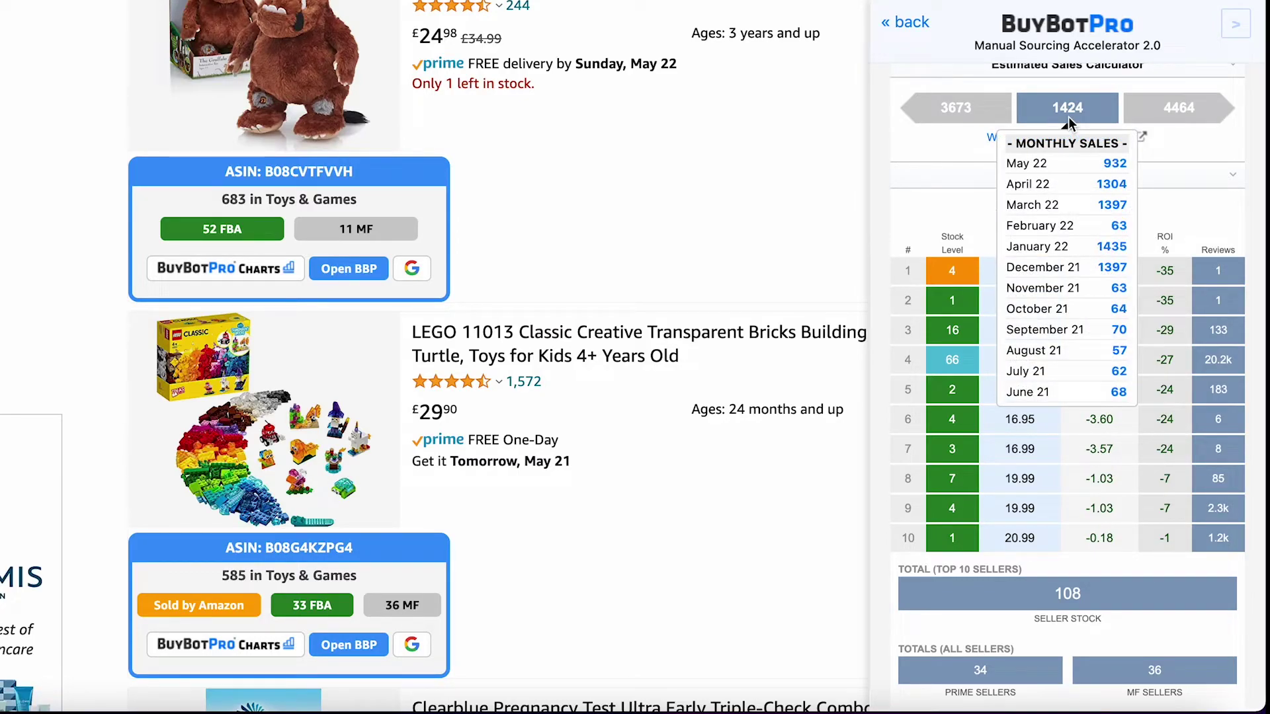
scroll(1083, 157, "down", 1)
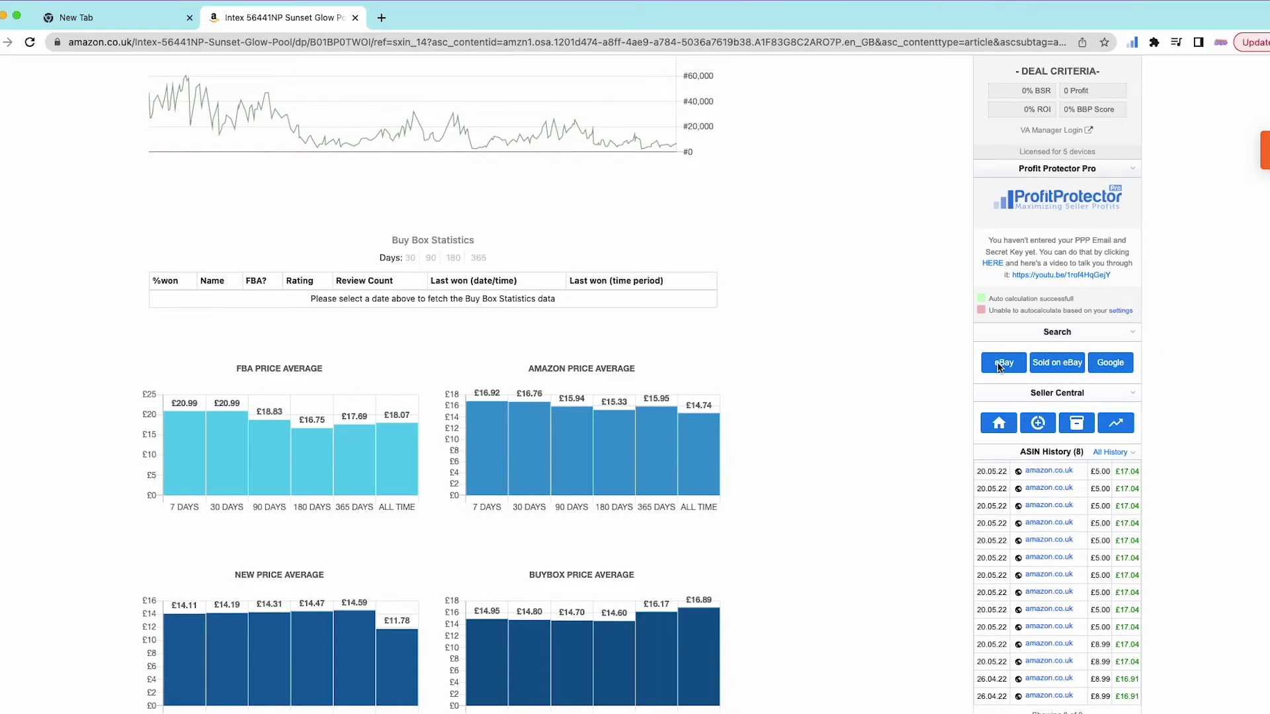
Search eBay for the Intex 56441NP pool's current listings and its sold items.
left_click(1006, 366)
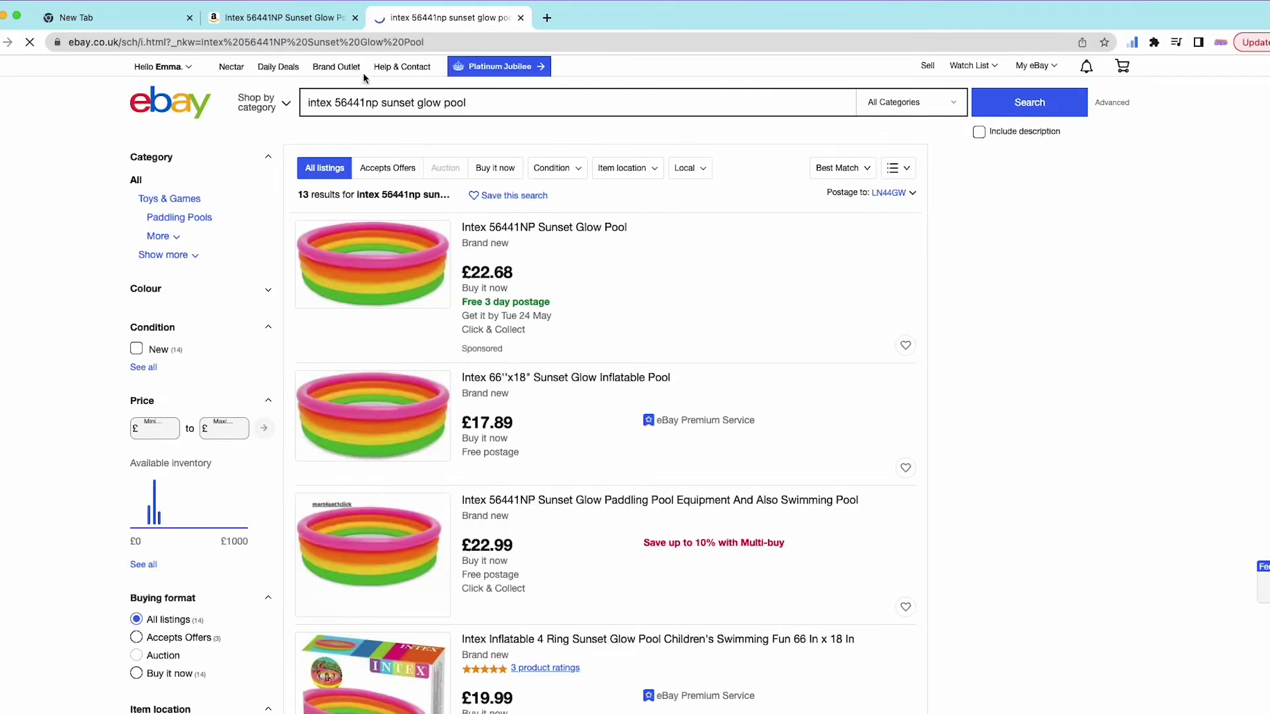
left_click(294, 17)
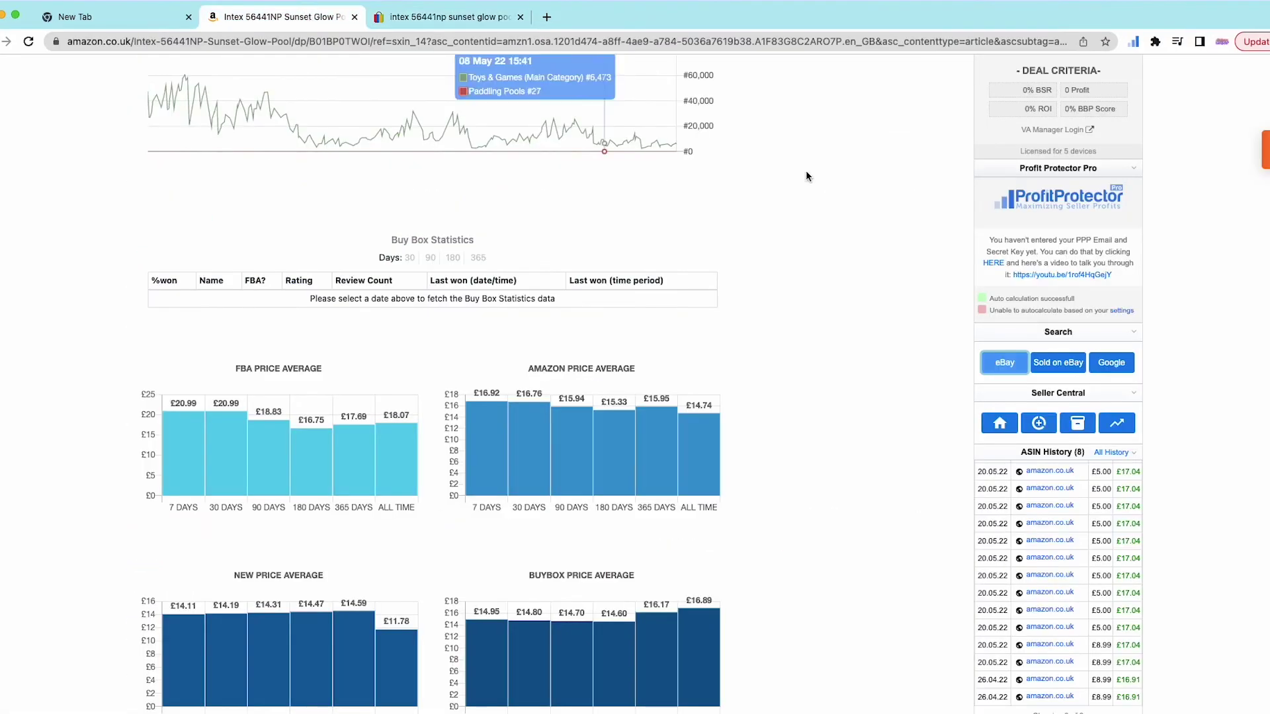
left_click(1058, 363)
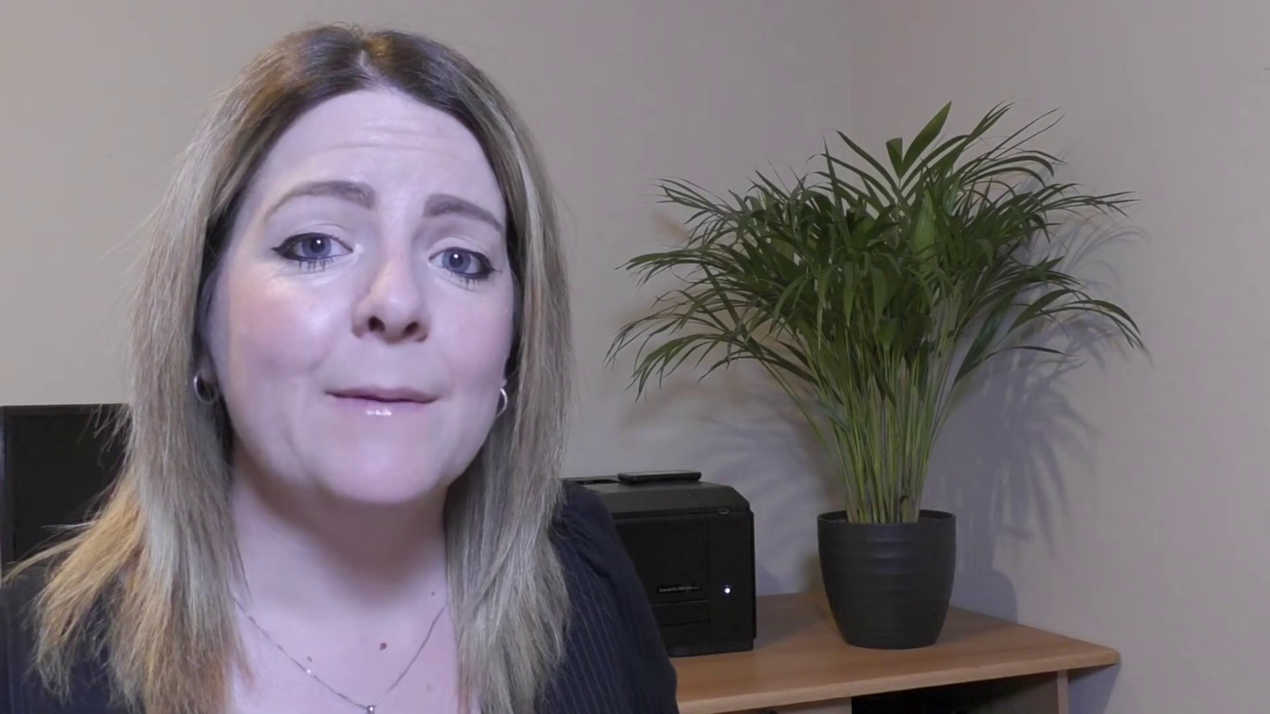